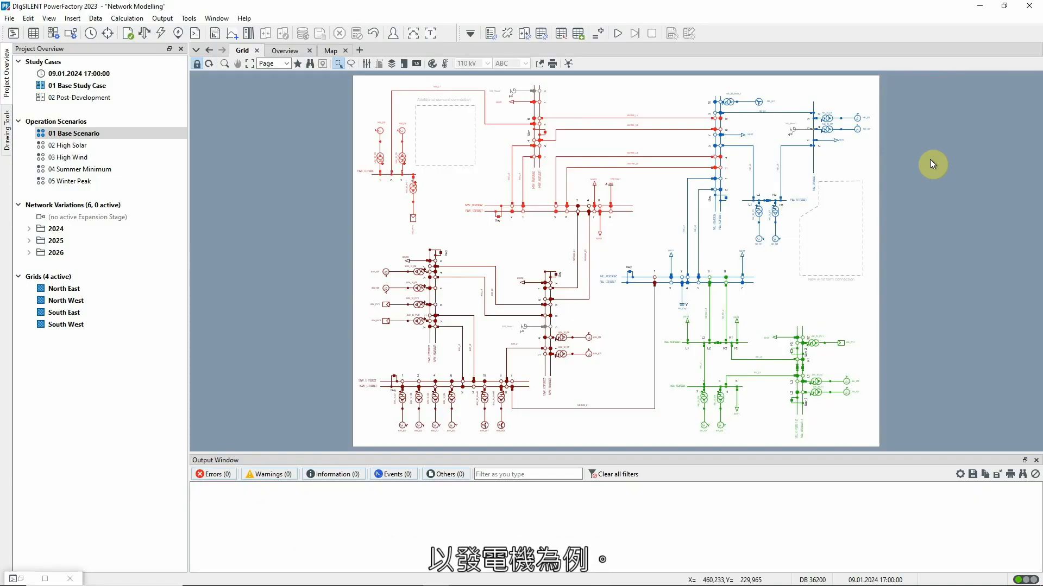
Set the active power of synchronous machine NE_G1 to 379,00 MW in its load flow data.
double_click(761, 239)
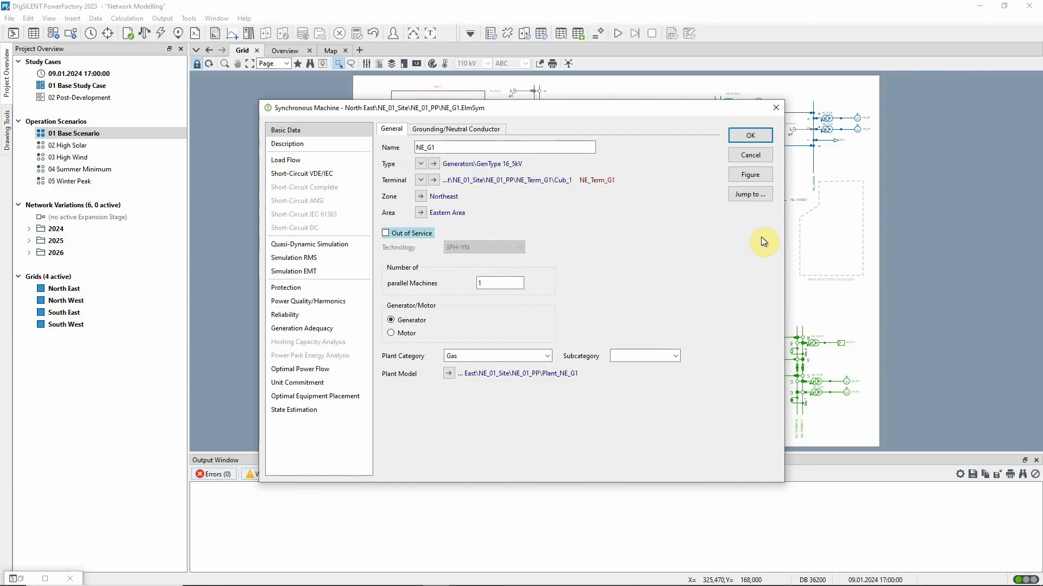
left_click(353, 160)
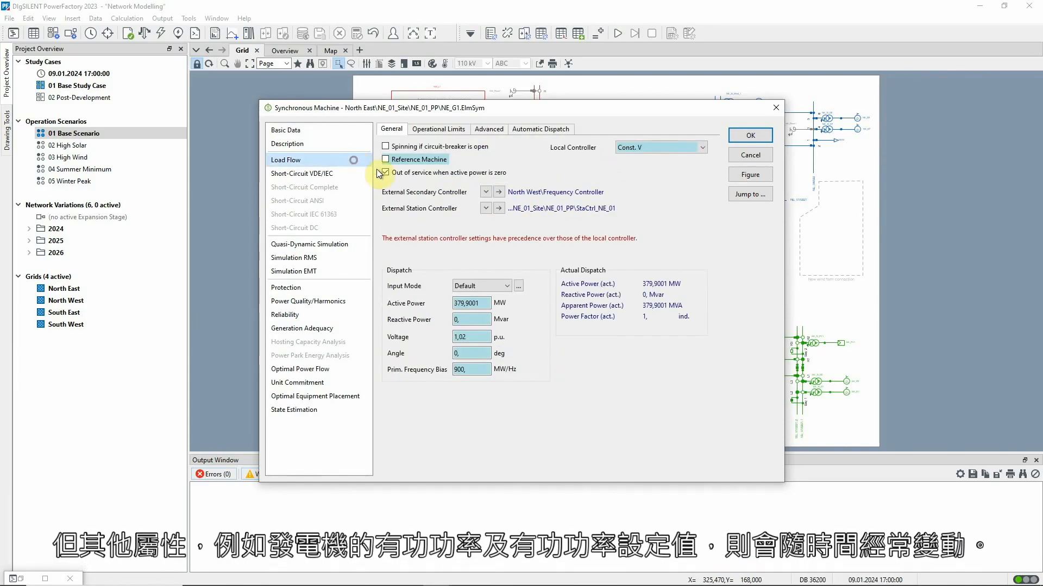
left_click(769, 261)
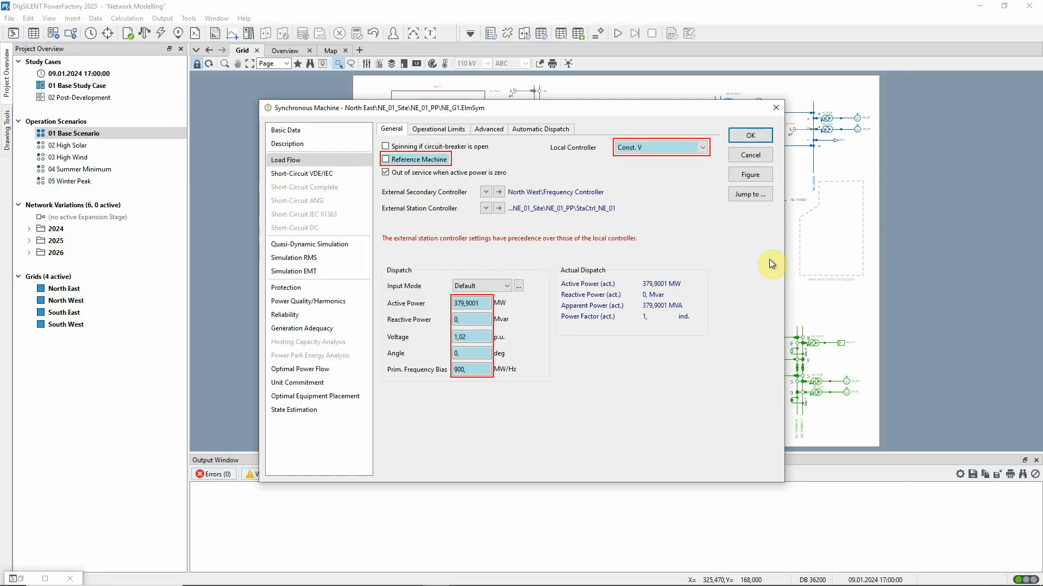
left_click(487, 302)
key("BackSpace")
key("BackSpace")
key("BackSpace")
key("BackSpace")
type("00")
left_click(750, 136)
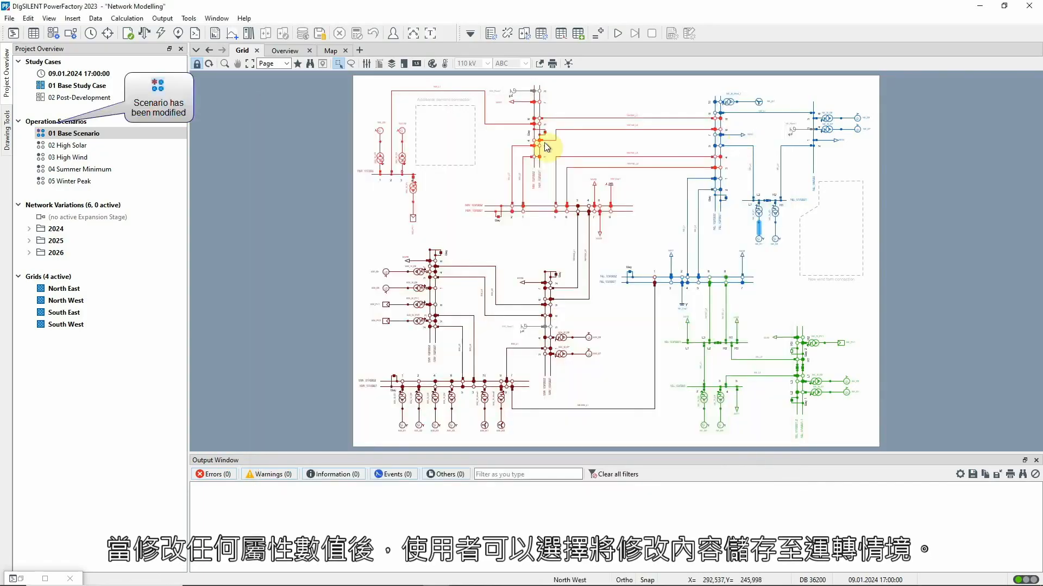
Discard the unsaved changes of the operation scenario 01 Base Scenario.
right_click(119, 135)
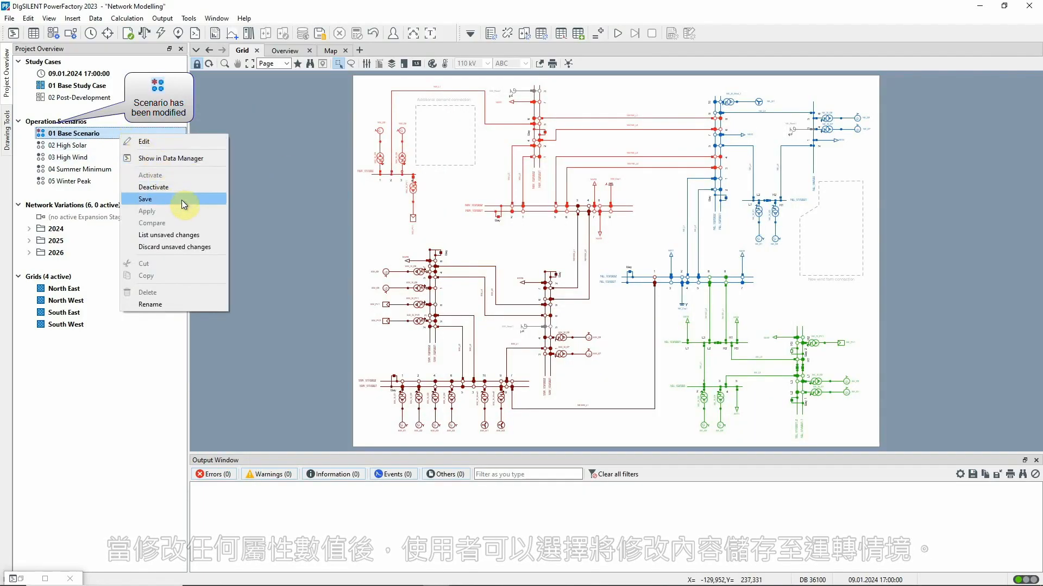
left_click(207, 246)
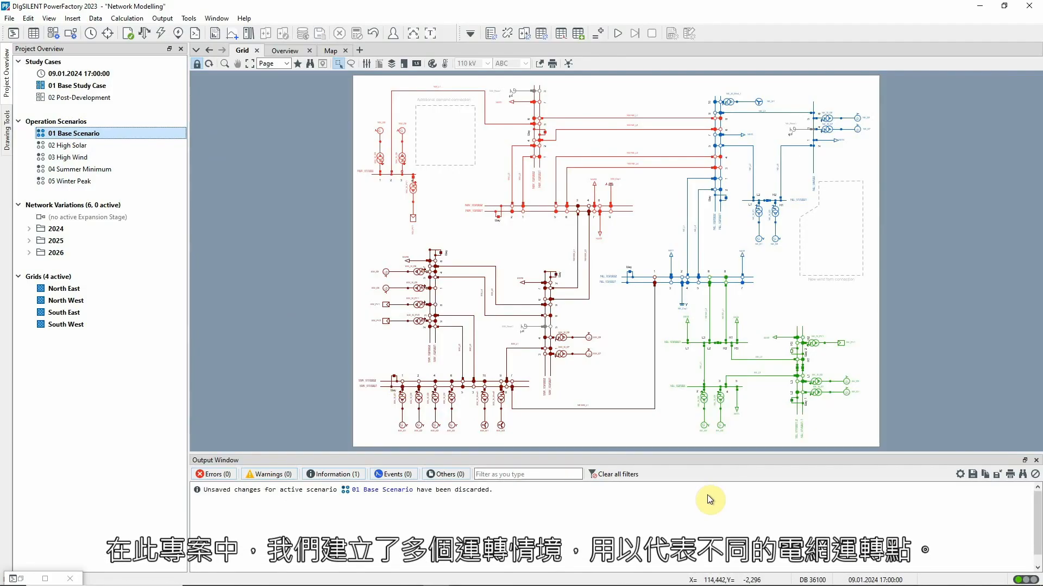
Activate the operation scenario 03 High Wind from the Data Manager and minimize that window.
left_click(40, 578)
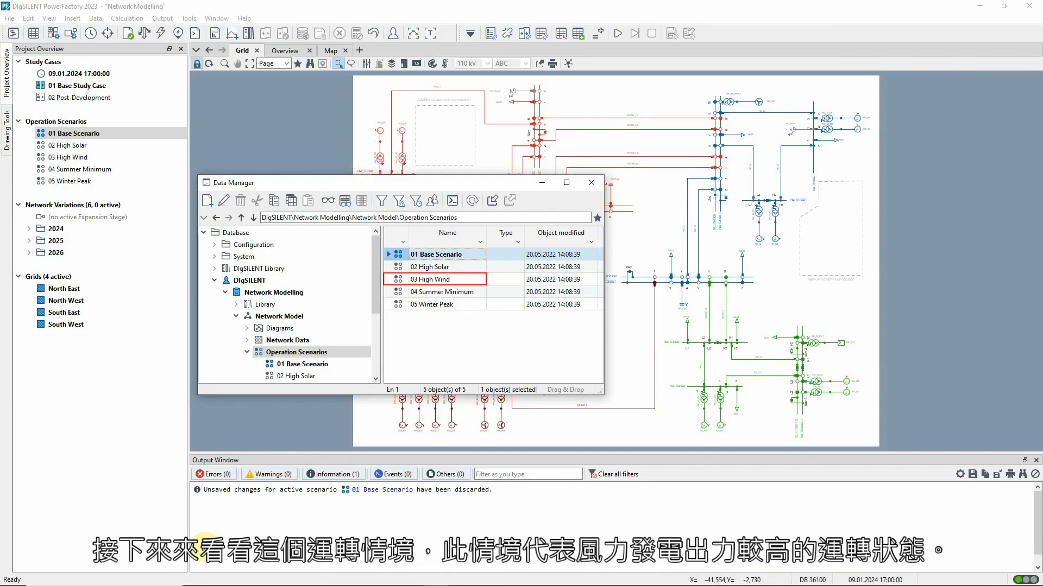
left_click(401, 279)
right_click(401, 280)
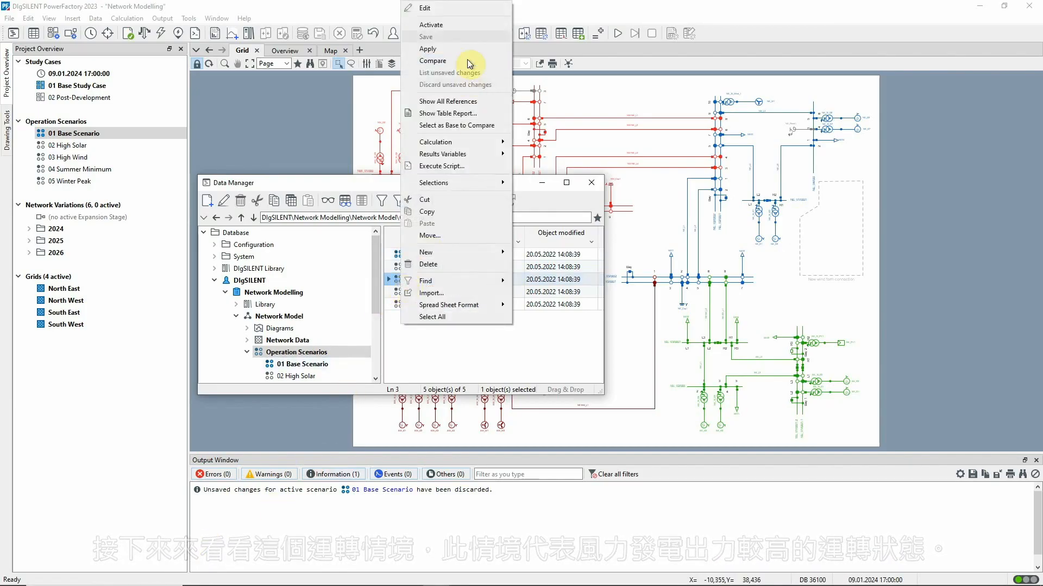
left_click(470, 27)
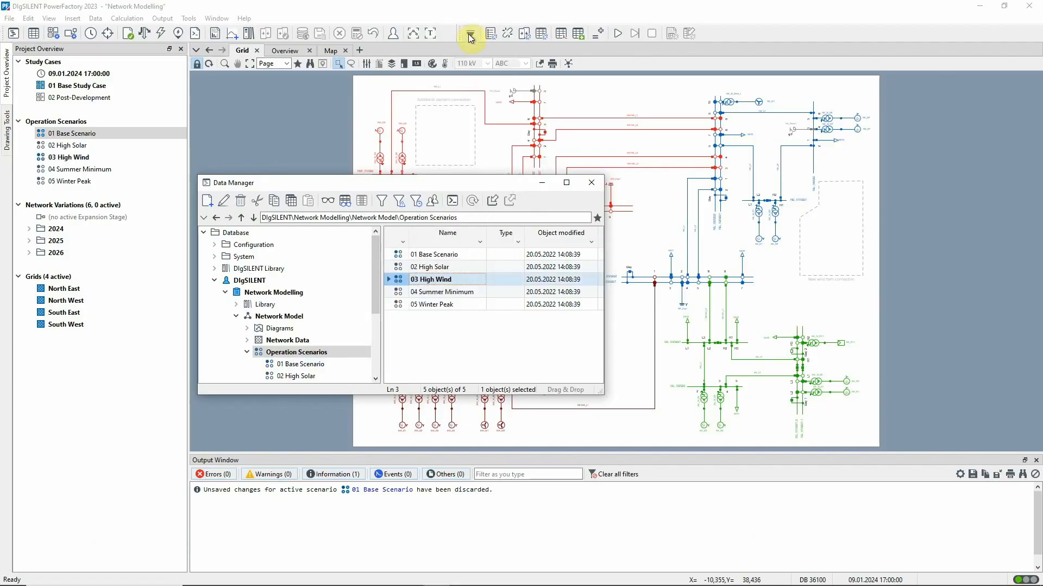
left_click(541, 183)
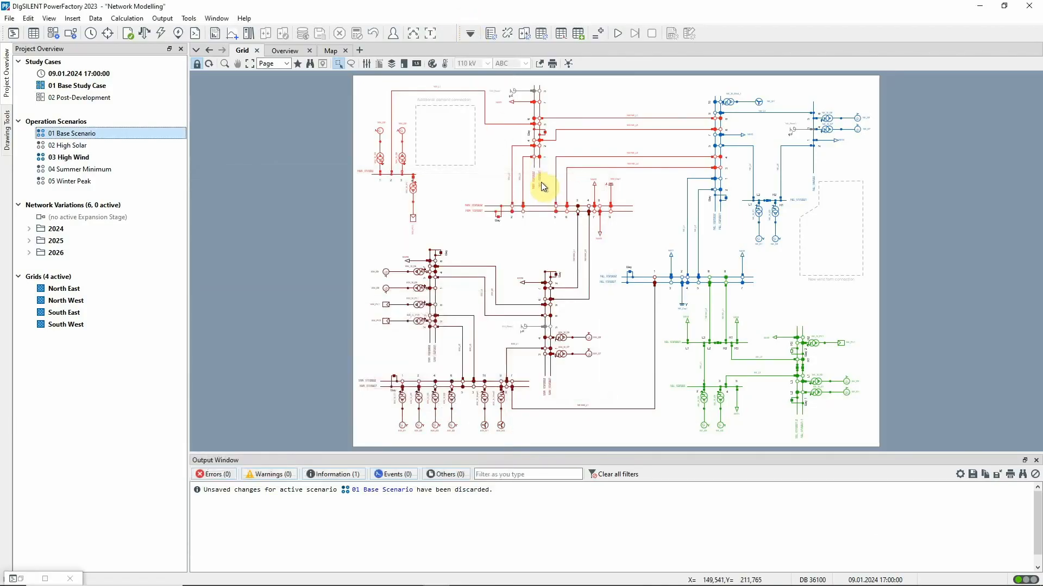
View the synchronous machines' active power setpoints in the Network Model Manager, first in the load flow data, then across the operation scenarios.
left_click(36, 33)
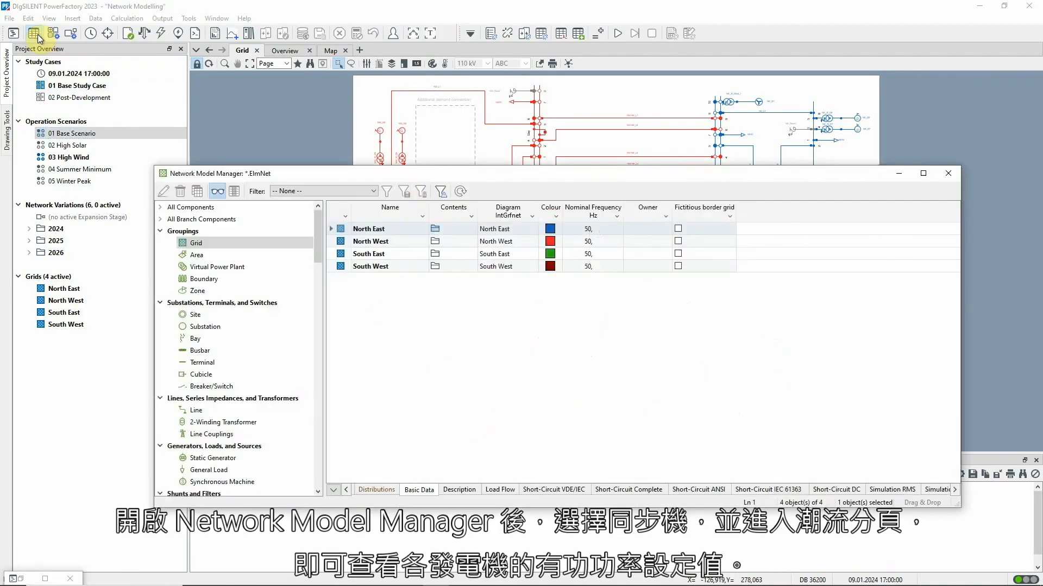
left_click(252, 481)
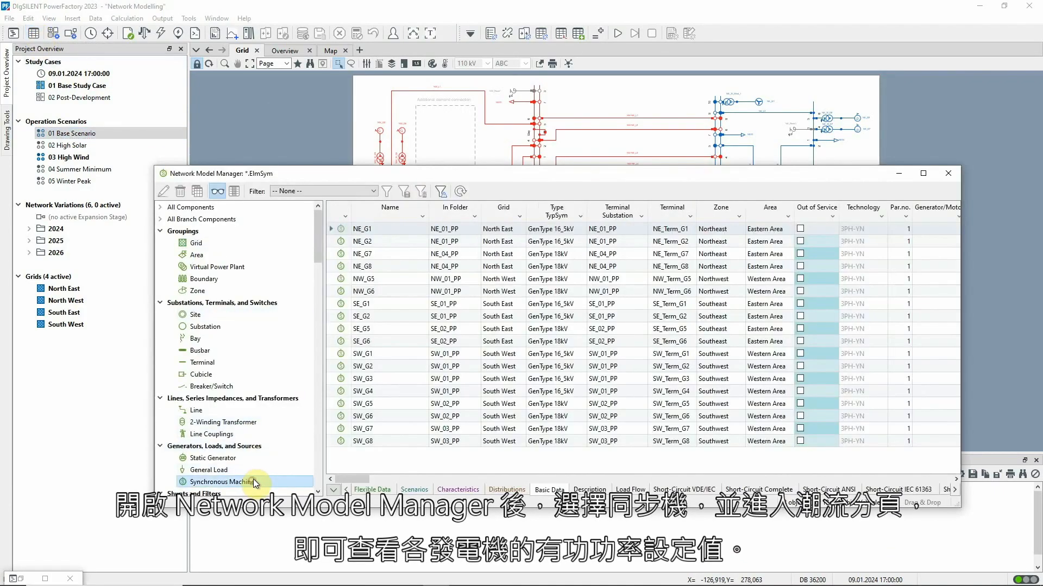
left_click(640, 489)
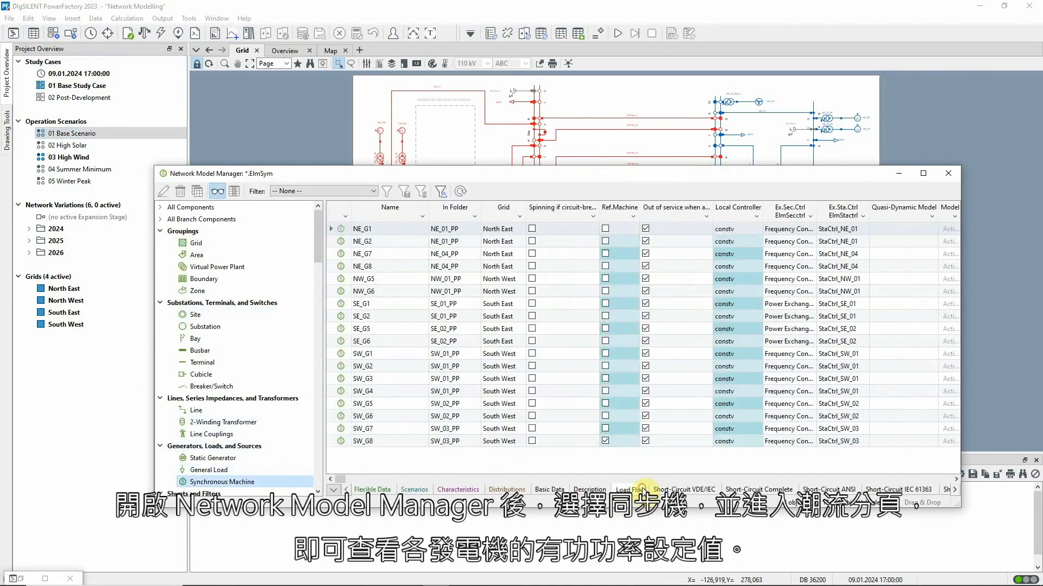
left_click_drag(341, 479, 436, 475)
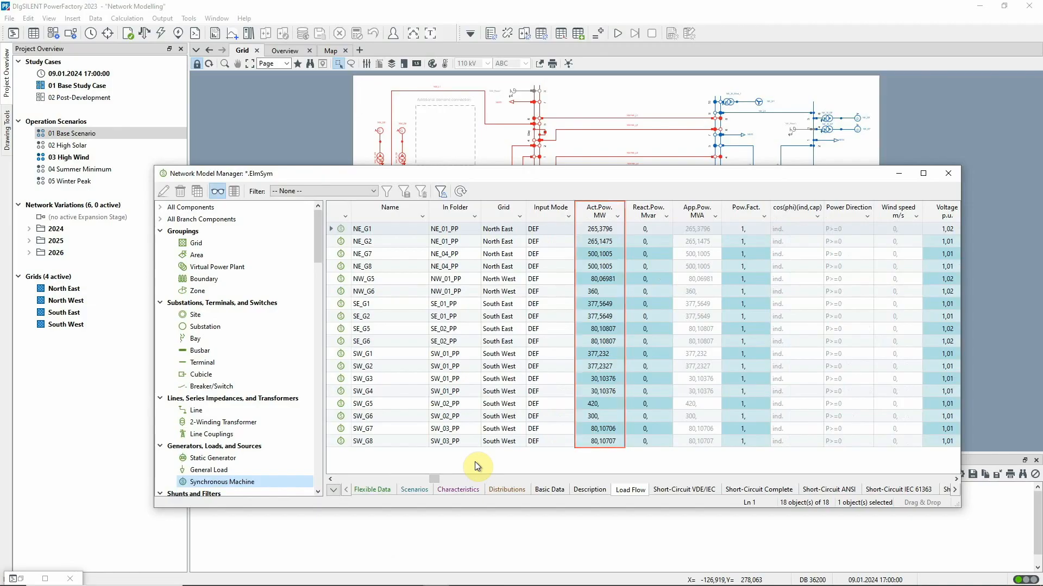
left_click(408, 489)
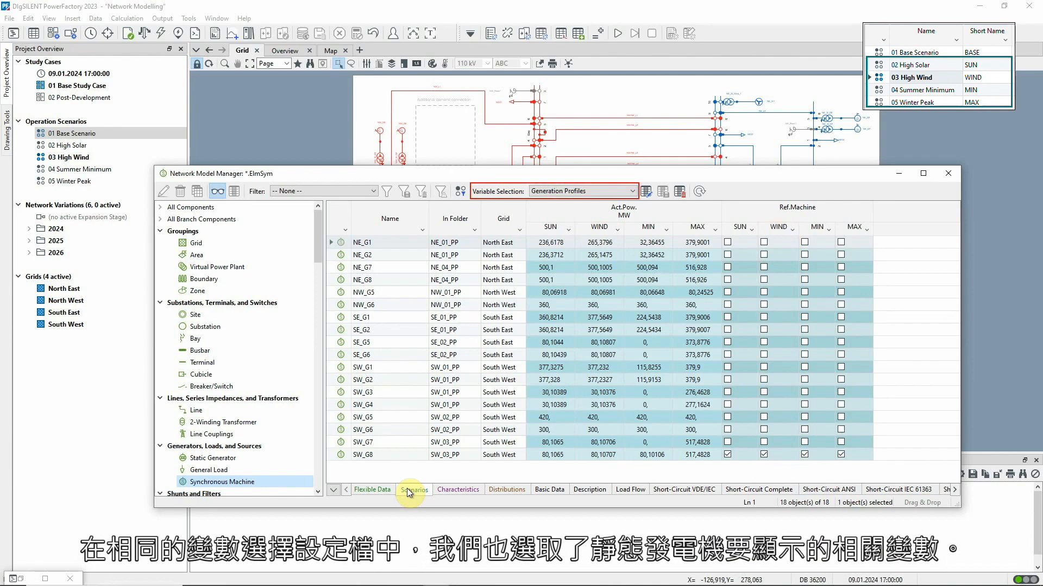
For static generators, replace the reference machine variable e:ip_ctrl with Pmax_uc from Load Flow AC in the Generation Profiles variable selection.
left_click(272, 458)
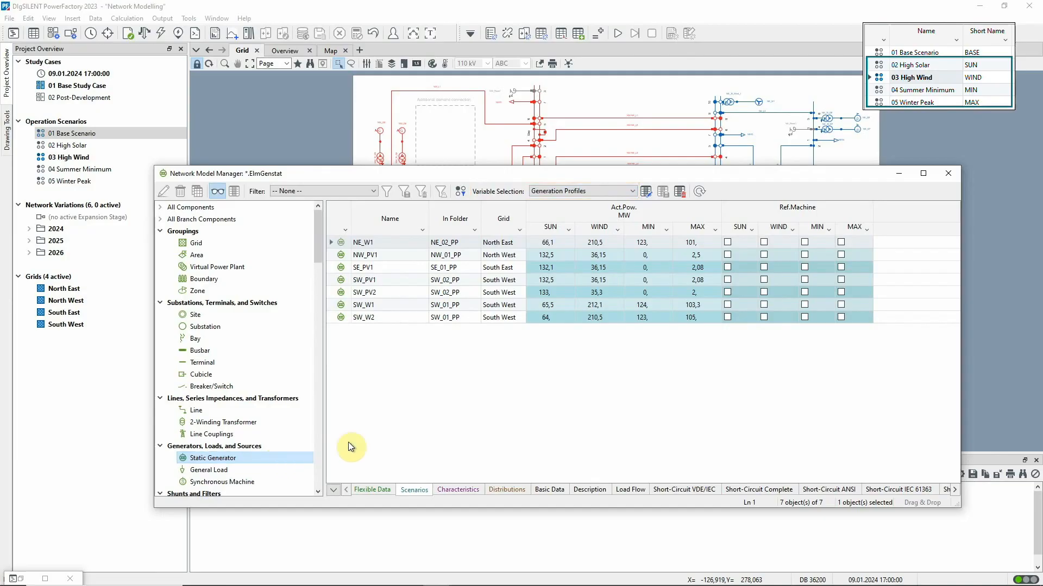
left_click(646, 192)
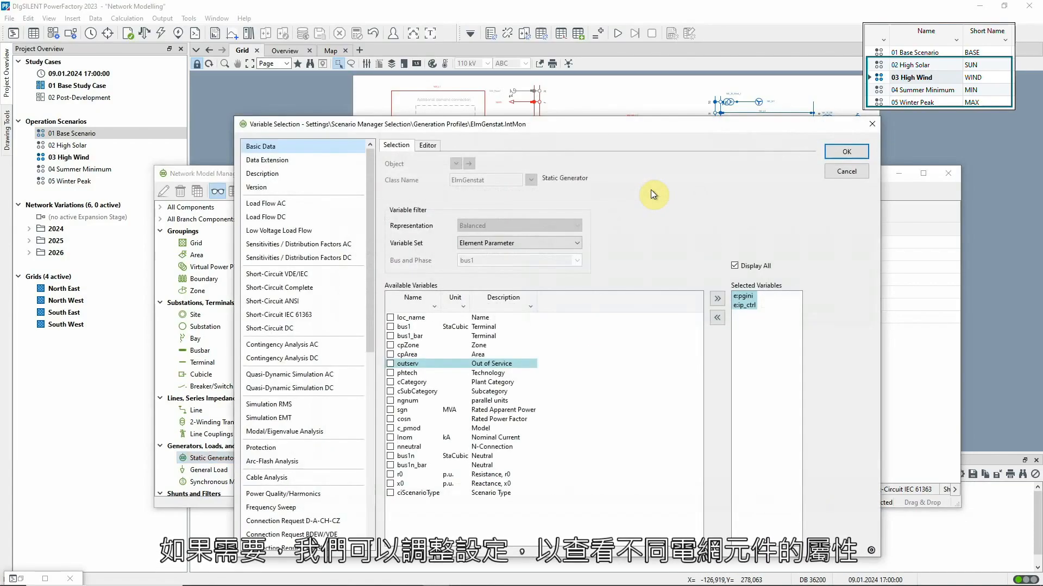
left_click(743, 305)
left_click(717, 318)
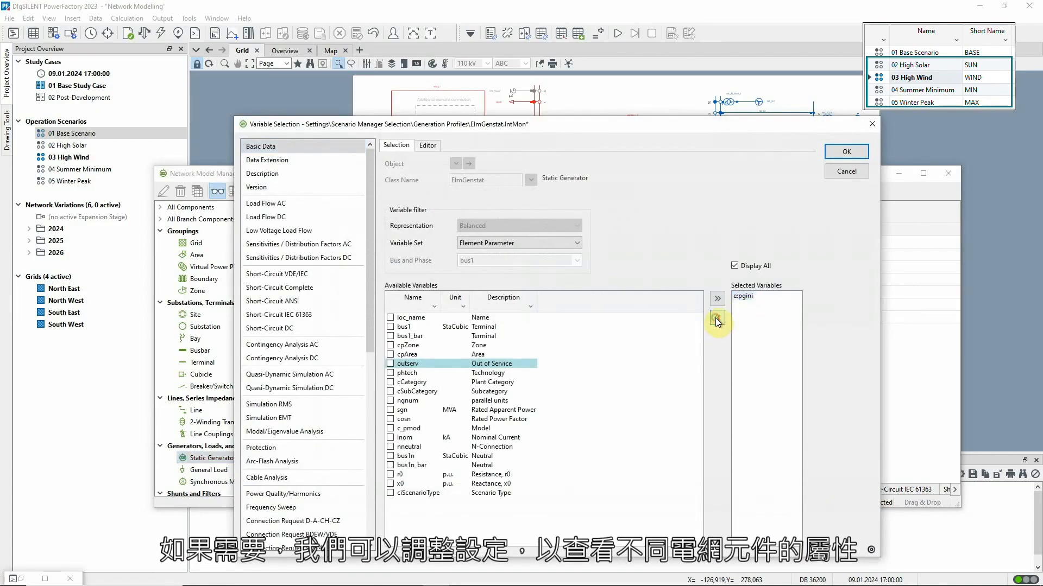
left_click(341, 207)
left_click_drag(699, 326, 711, 478)
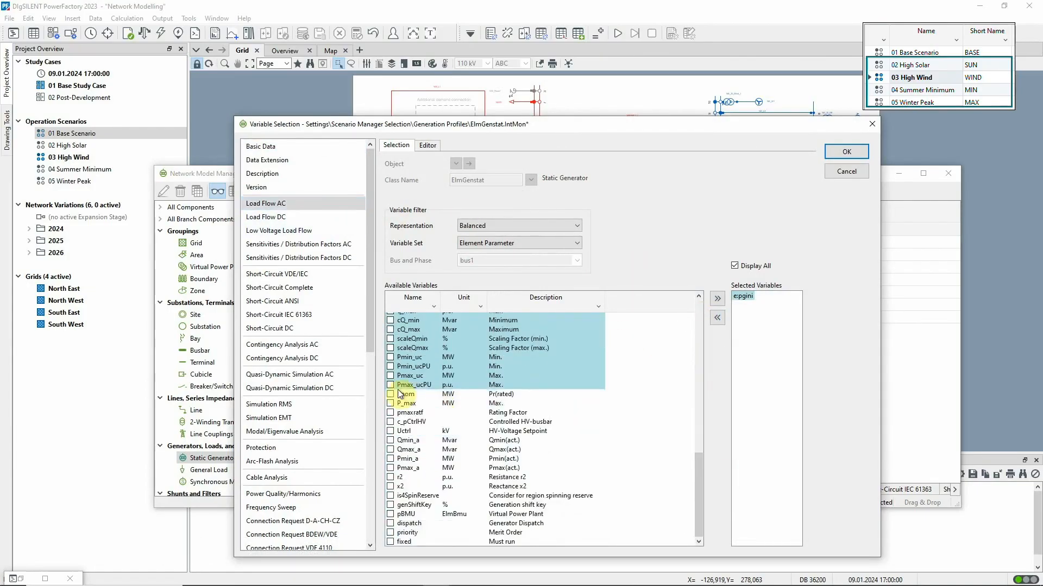
left_click(390, 375)
left_click(829, 152)
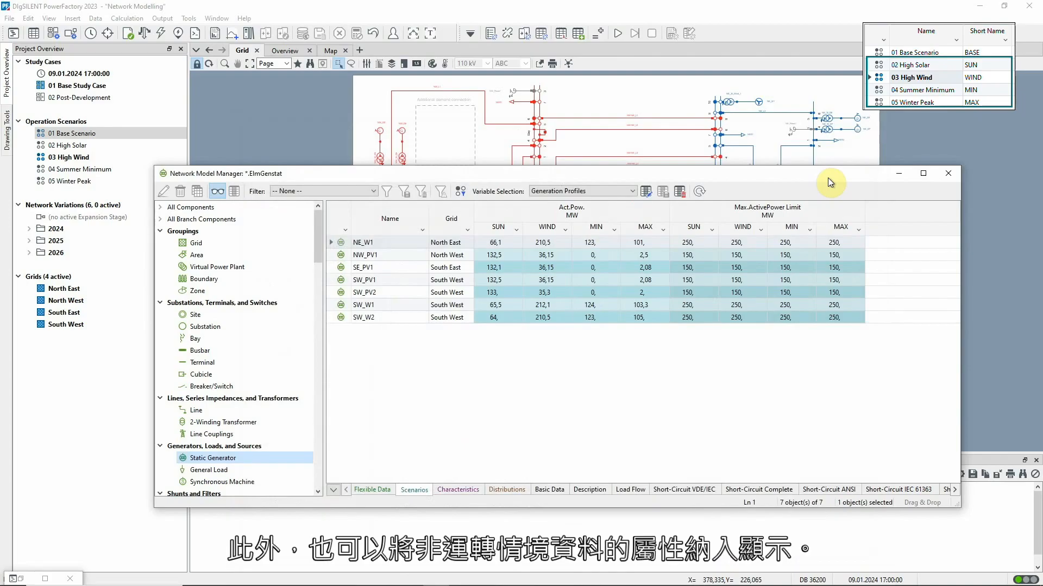
Add the plant category variable cCategory to the static generators' scenario comparison and sort the table by it.
left_click(649, 193)
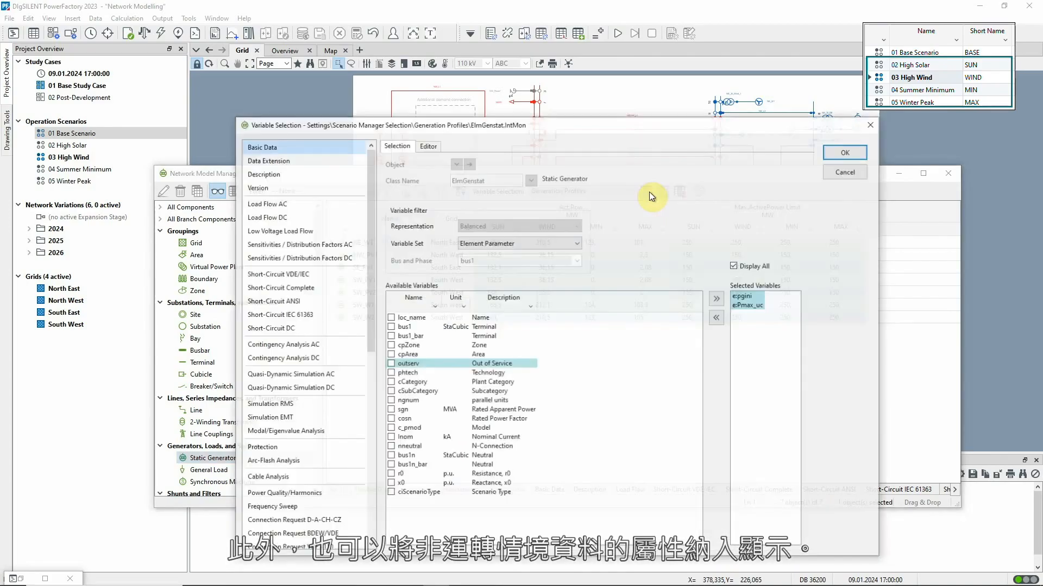
double_click(413, 383)
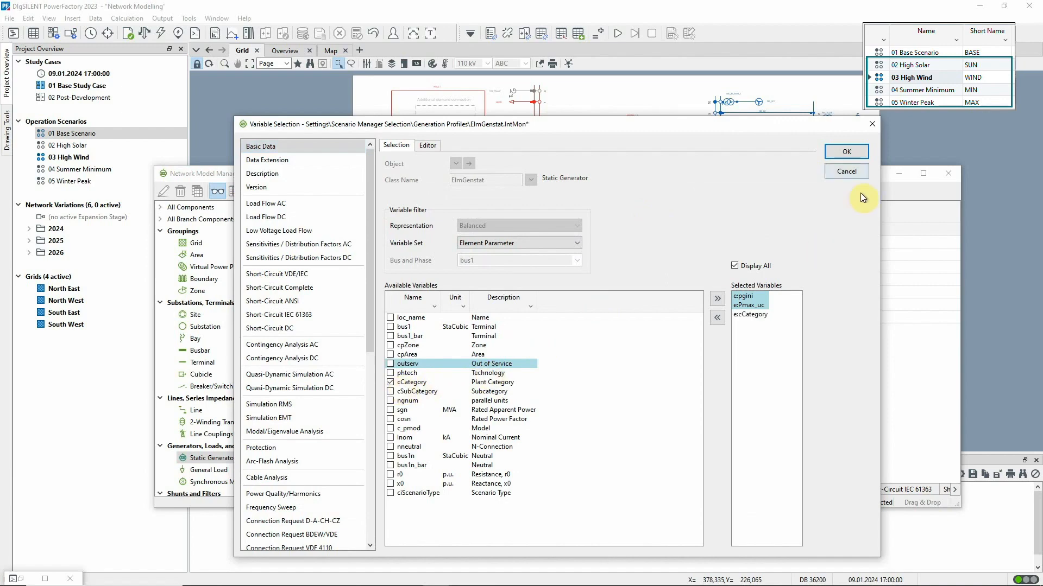
left_click(848, 152)
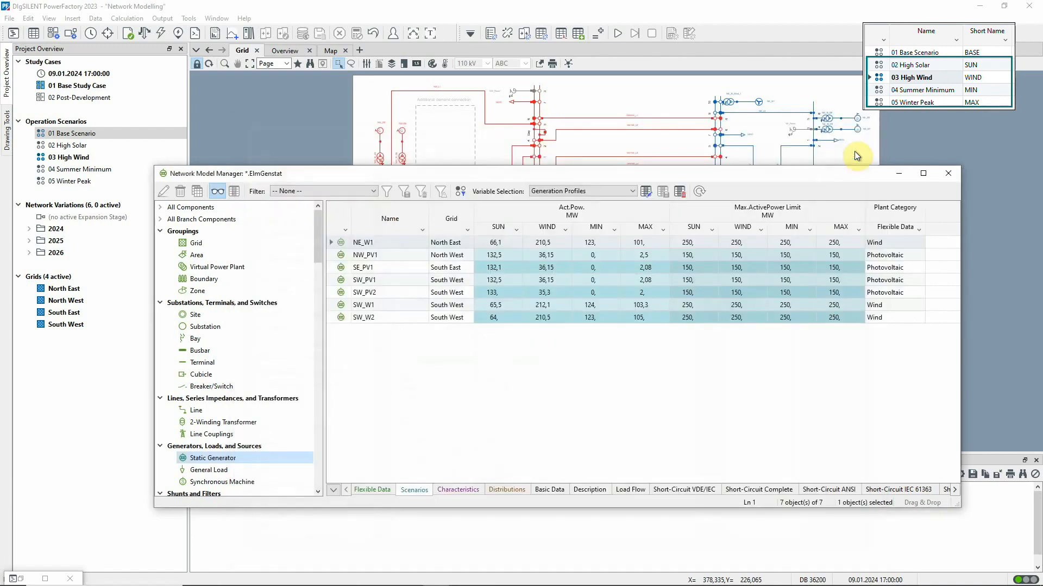
left_click(896, 228)
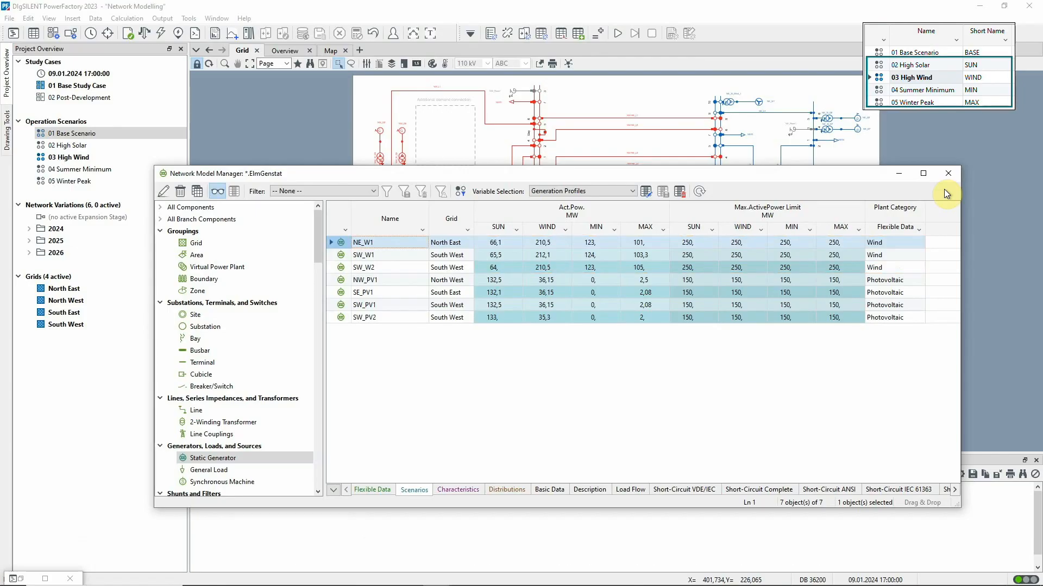
Copy the WIND active power values of NE_W1, SW_W1 and SW_W2 into their SUN cells and close the Network Model Manager.
left_click_drag(543, 242, 547, 251)
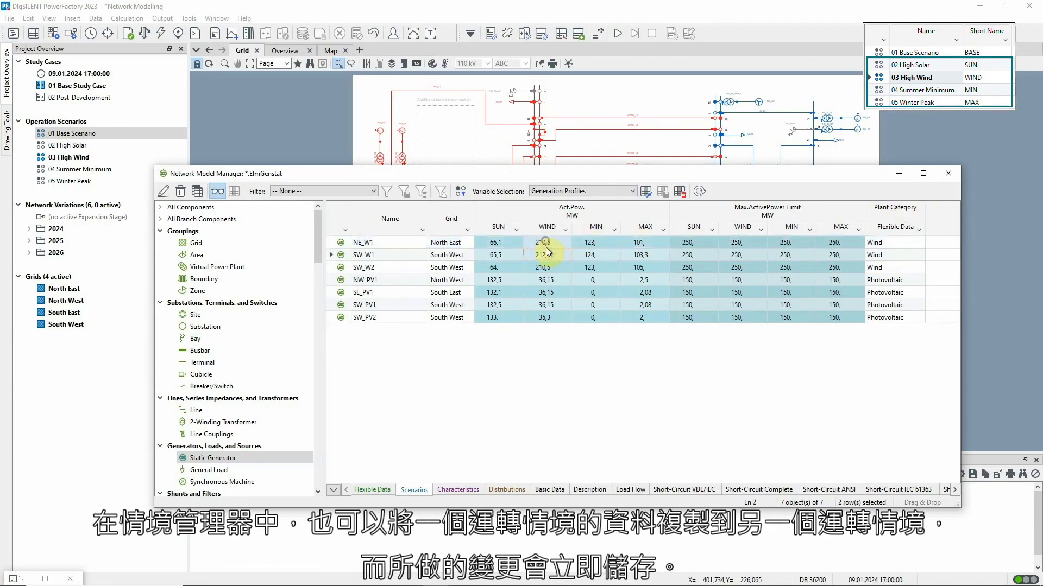
right_click(563, 268)
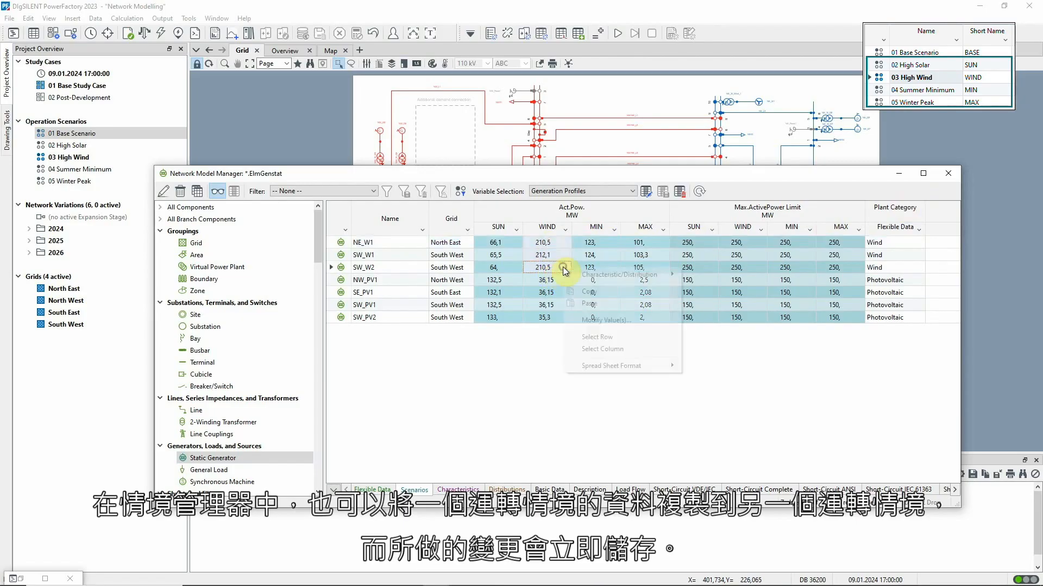
left_click(590, 293)
left_click_drag(509, 241, 513, 267)
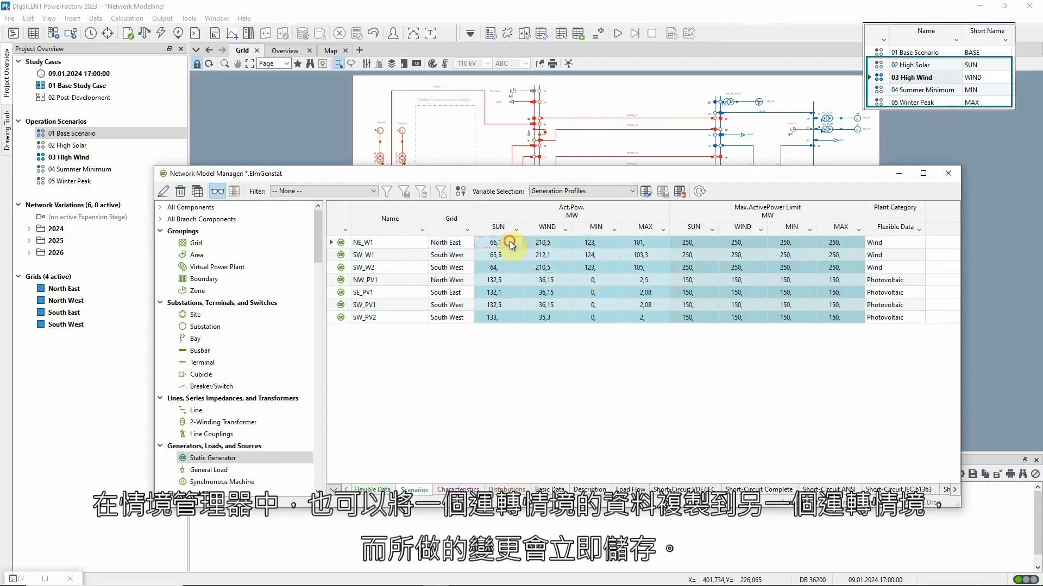
right_click(510, 247)
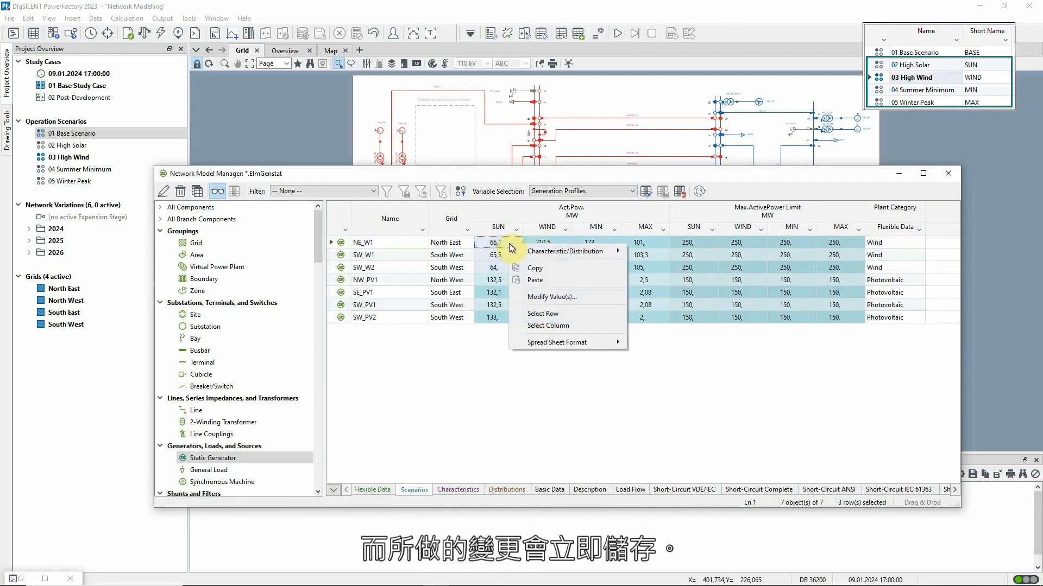
left_click(535, 280)
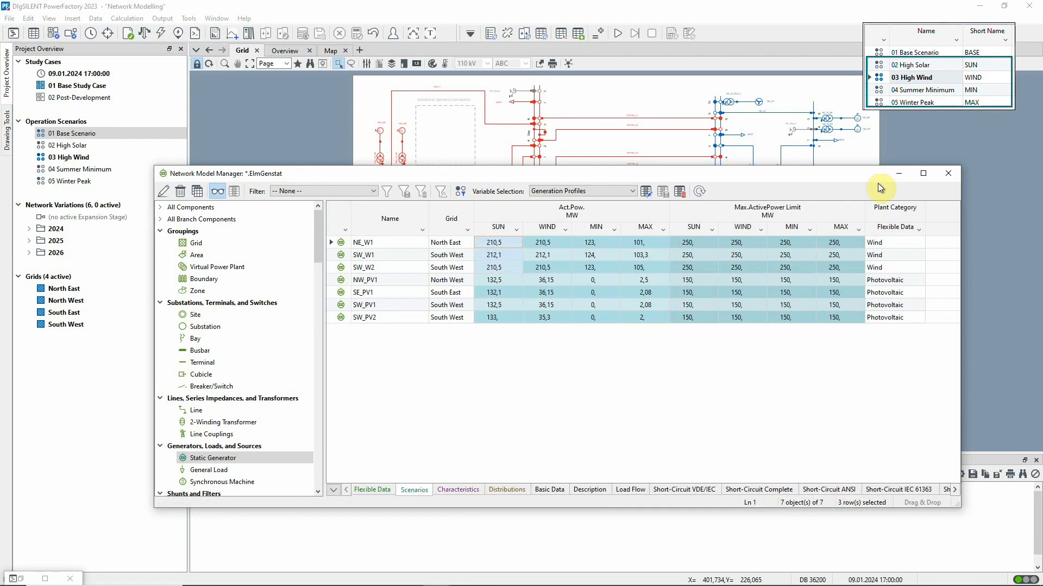
left_click(951, 174)
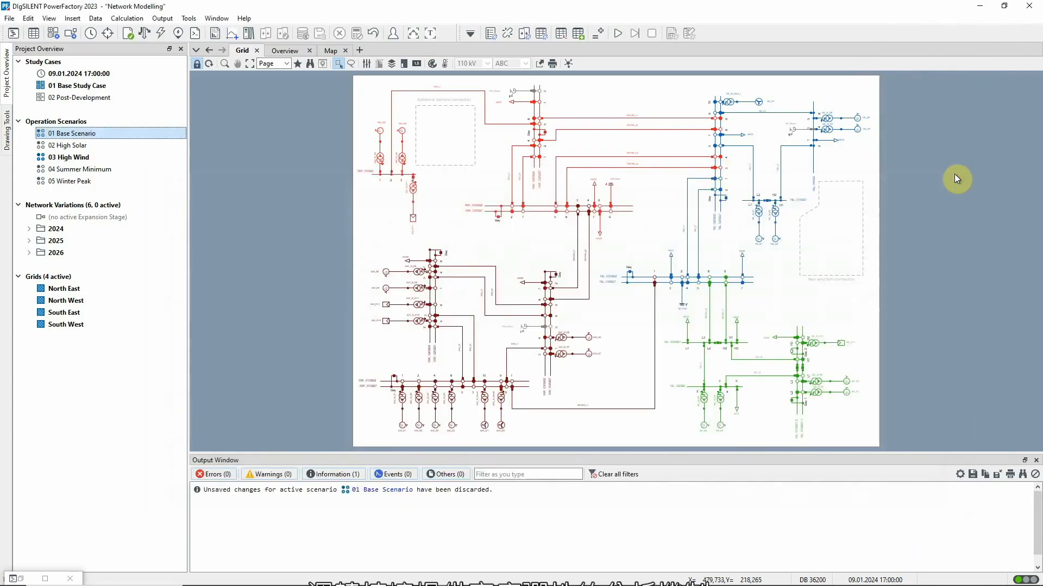